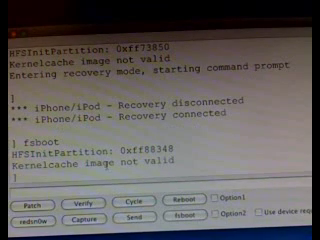
- Select the 'Kernelcache image not valid' log line and retry fsboot, getting the same error
{"action": "triple_click", "coordinate": [99, 162]}
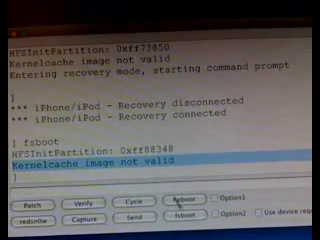
{"action": "left_click", "coordinate": [191, 216]}
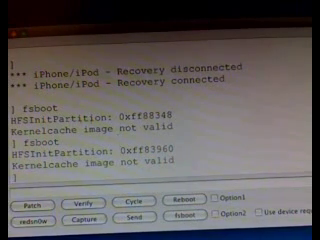
- Run the redsn0w patch on the iPod until the log prints OK
{"action": "left_click", "coordinate": [37, 226]}
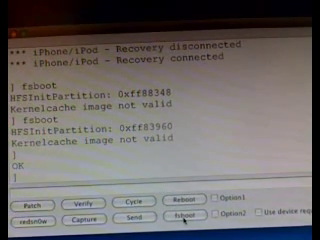
- Fsboot the patched kernel and highlight the 'Loading kernel cache' and 'gBootArgs.commandLine' log lines
{"action": "left_click", "coordinate": [184, 216]}
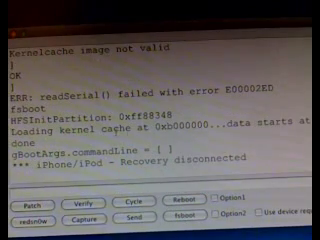
{"action": "triple_click", "coordinate": [160, 131]}
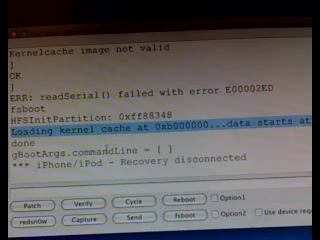
{"action": "triple_click", "coordinate": [107, 149]}
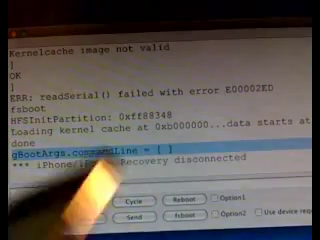